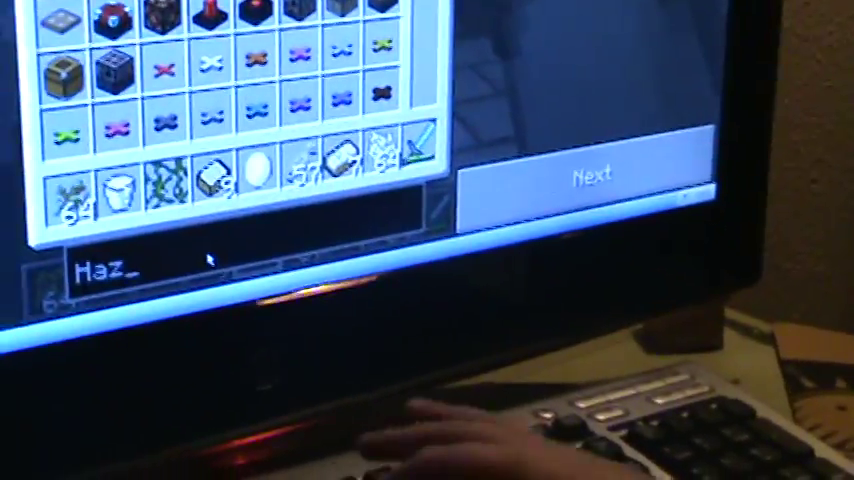
Correct the item search text and pick up the Stick stack for the fence pen
key(BackSpace)
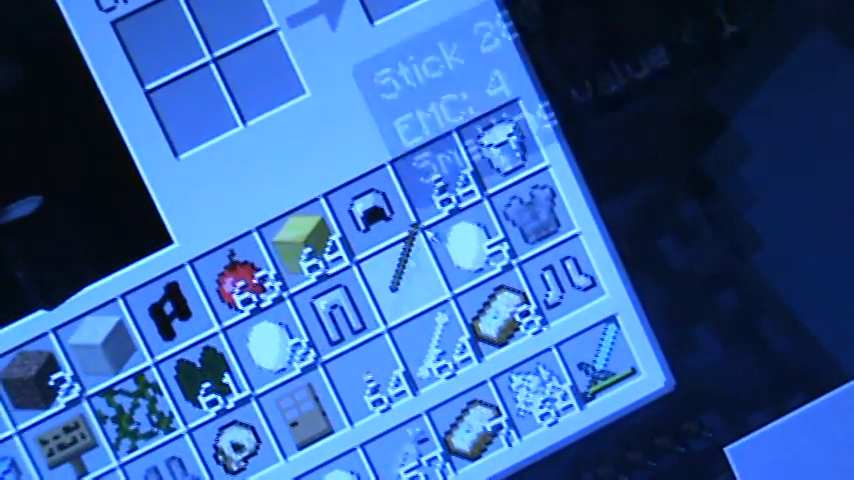
click(315, 275)
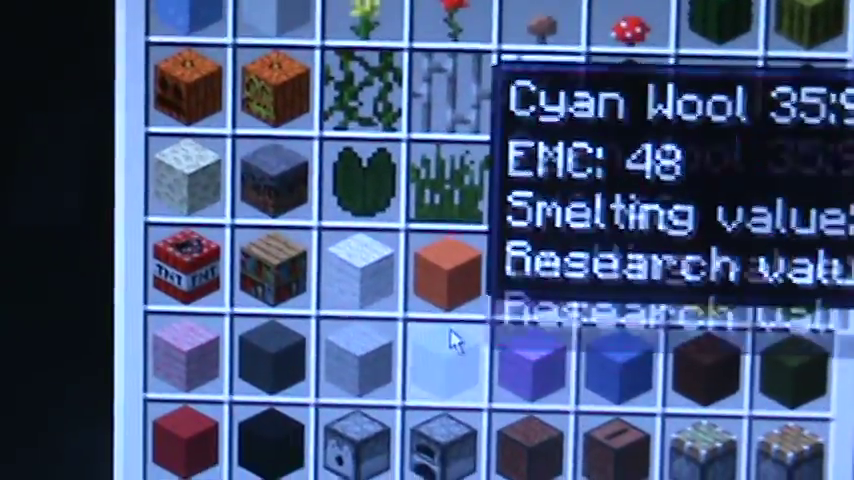
scroll(450, 340, down, 3)
scroll(530, 250, down, 2)
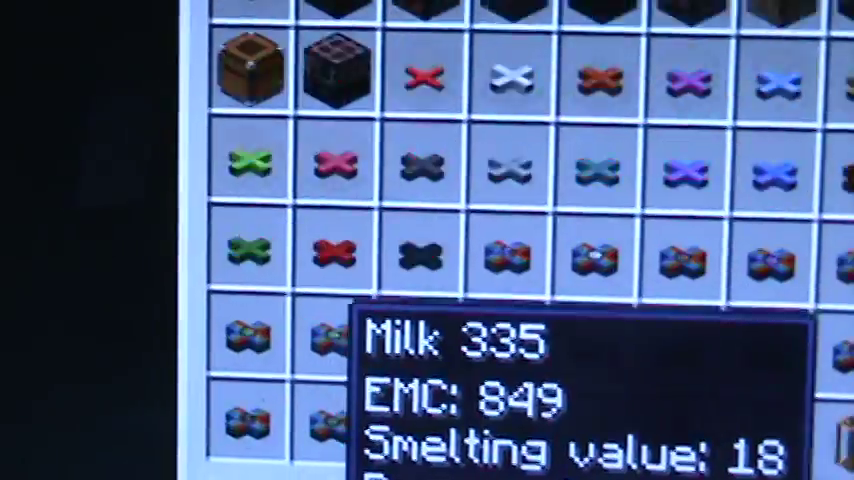